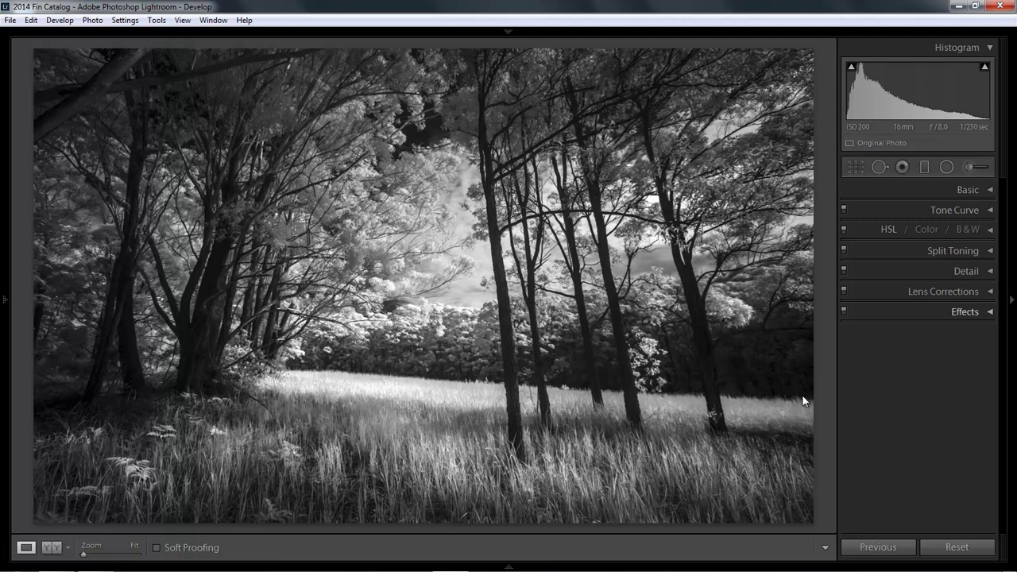
Step: Open the Effects settings and try a hard-edged dark post-crop vignette with amount -100 and feather 0
key("ctrl+7")
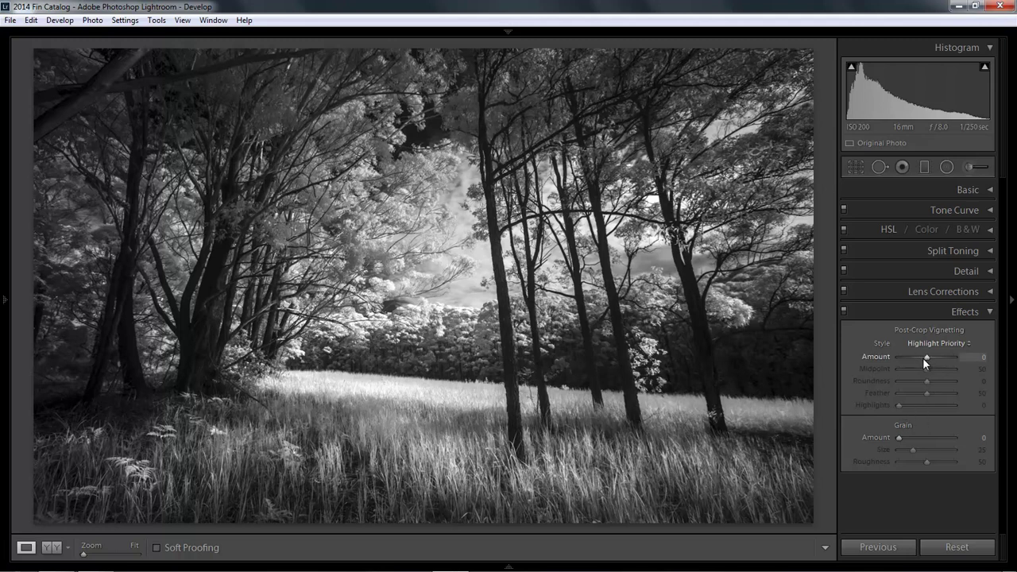
left_click_drag(922, 358, 915, 358)
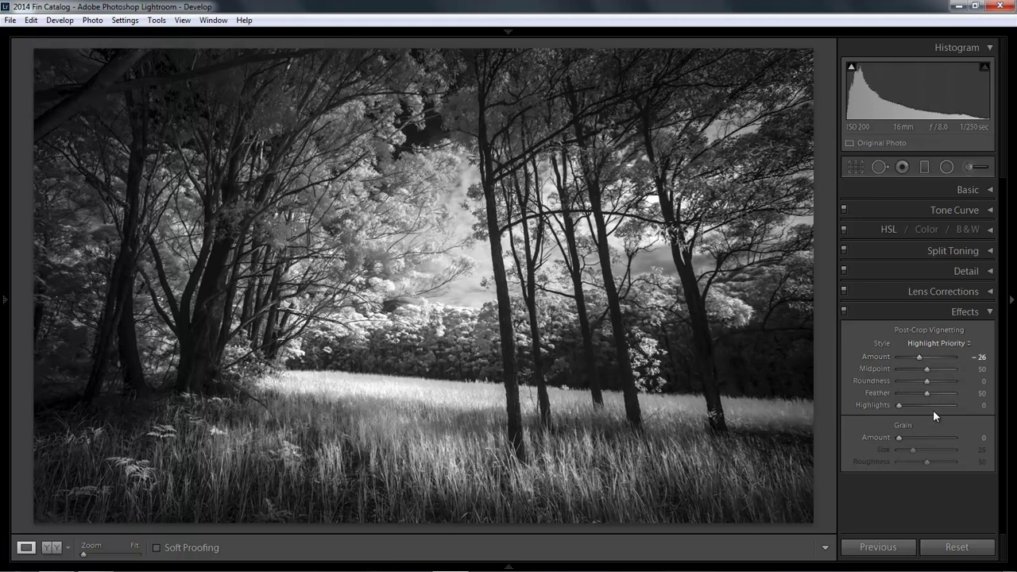
left_click_drag(927, 393, 896, 392)
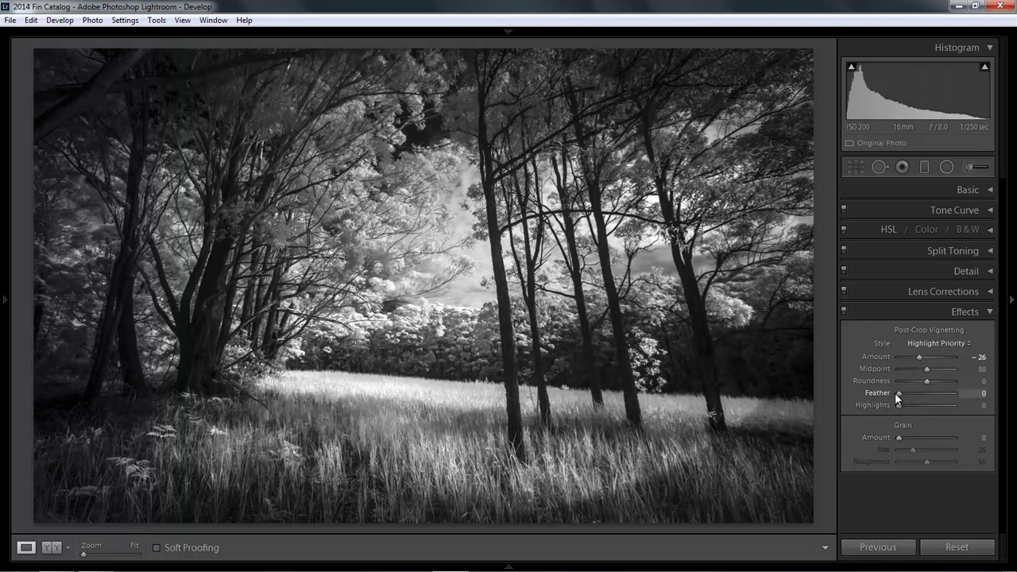
left_click_drag(917, 359, 895, 362)
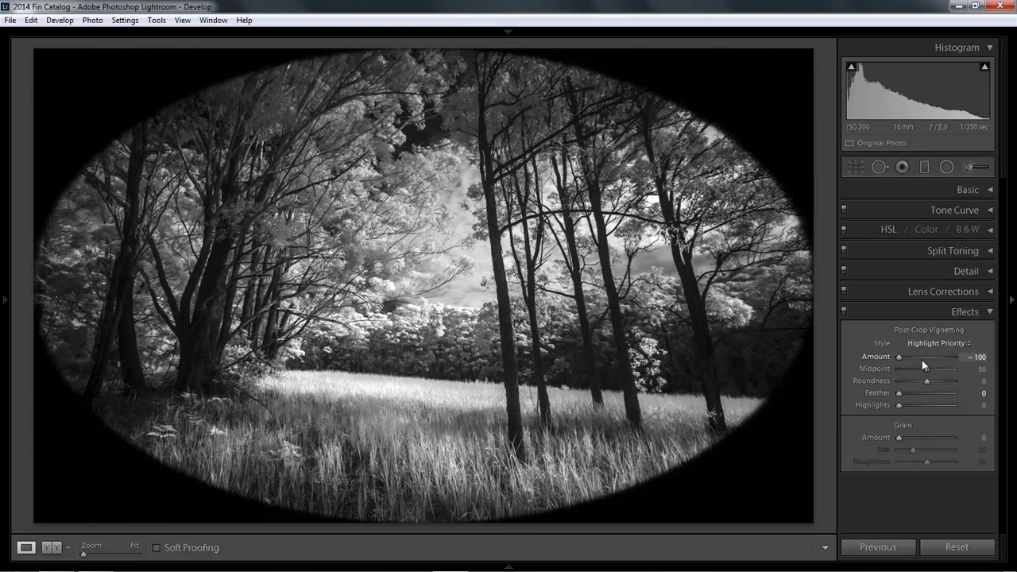
Step: Turn the post-crop vignette into a light frame with amount +77 and feather 3
left_click_drag(898, 356, 954, 362)
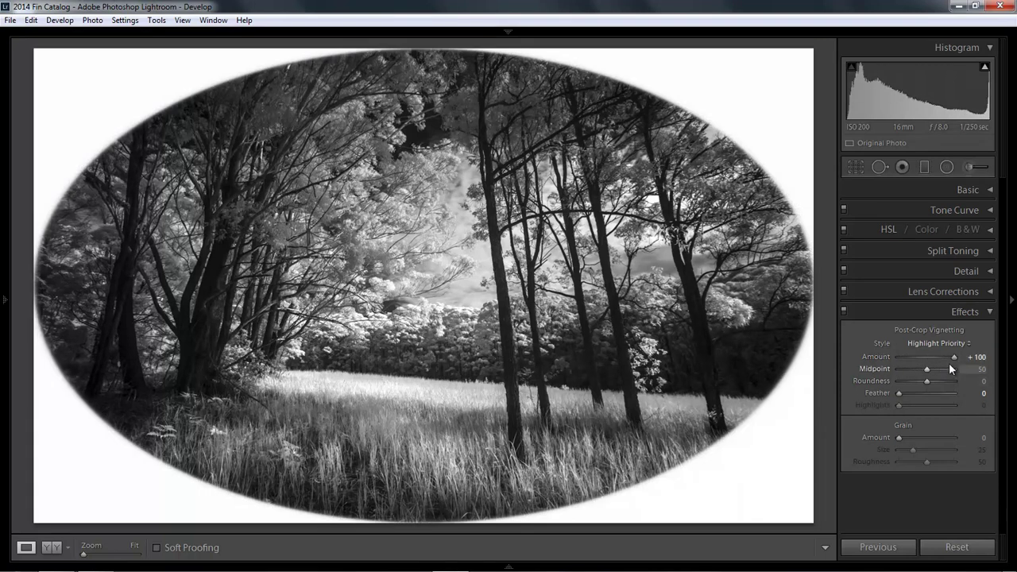
left_click(950, 357)
left_click_drag(950, 356, 948, 356)
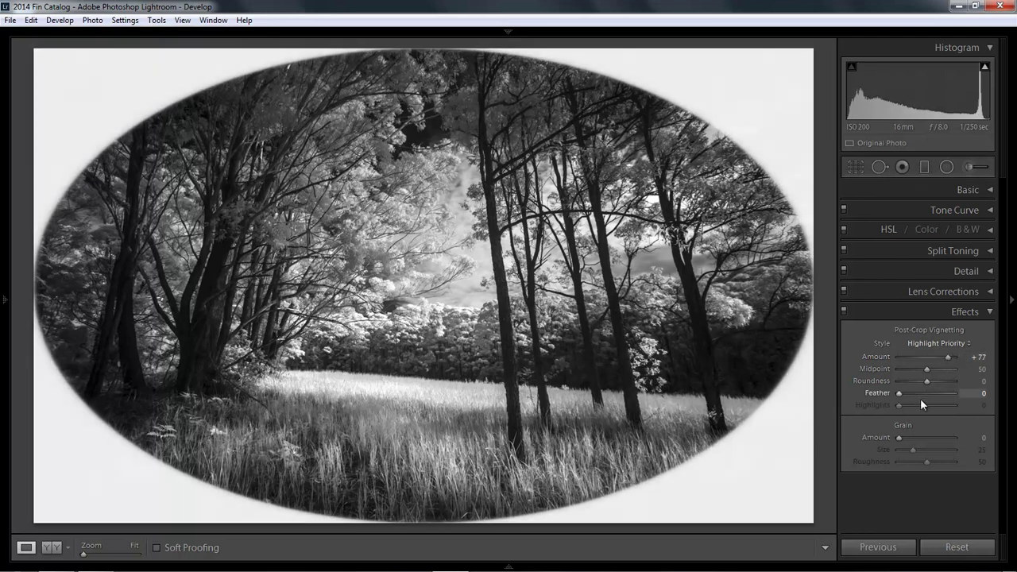
left_click_drag(899, 393, 922, 394)
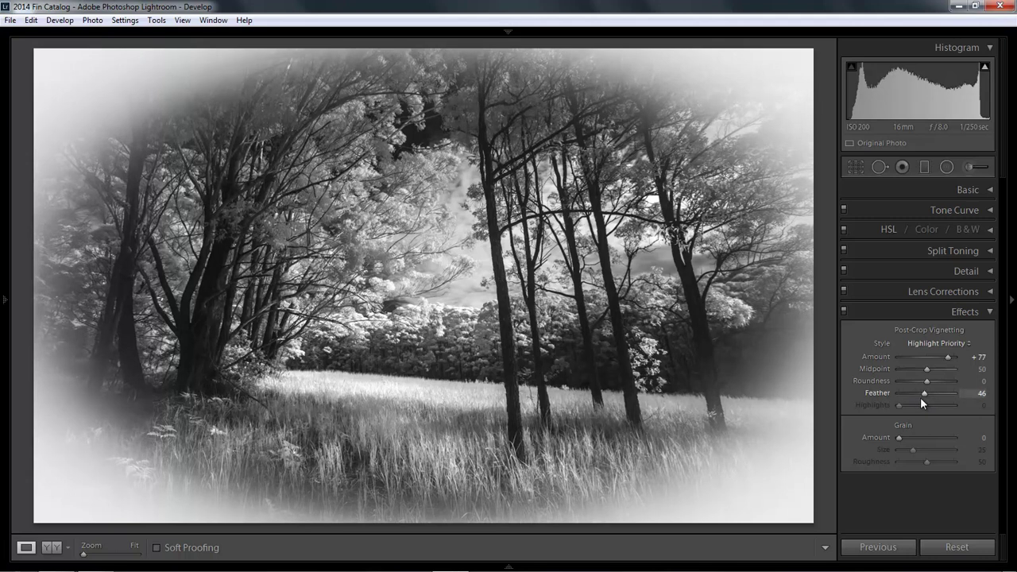
left_click_drag(926, 391, 903, 394)
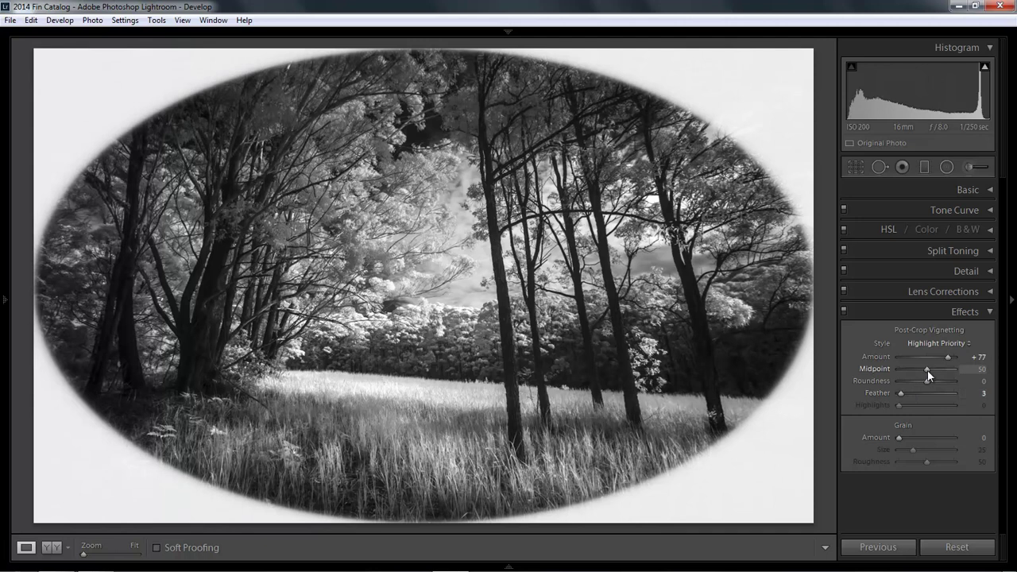
Step: Try the vignette midpoint at both extremes, leave it at 0, and set the roundness to -93
left_click_drag(927, 370, 896, 371)
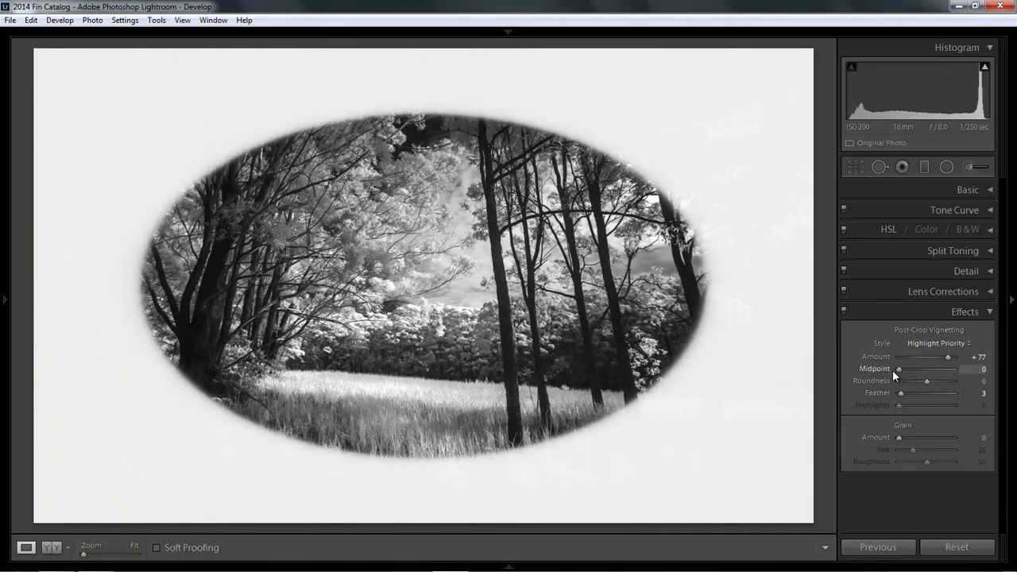
left_click_drag(892, 369, 956, 369)
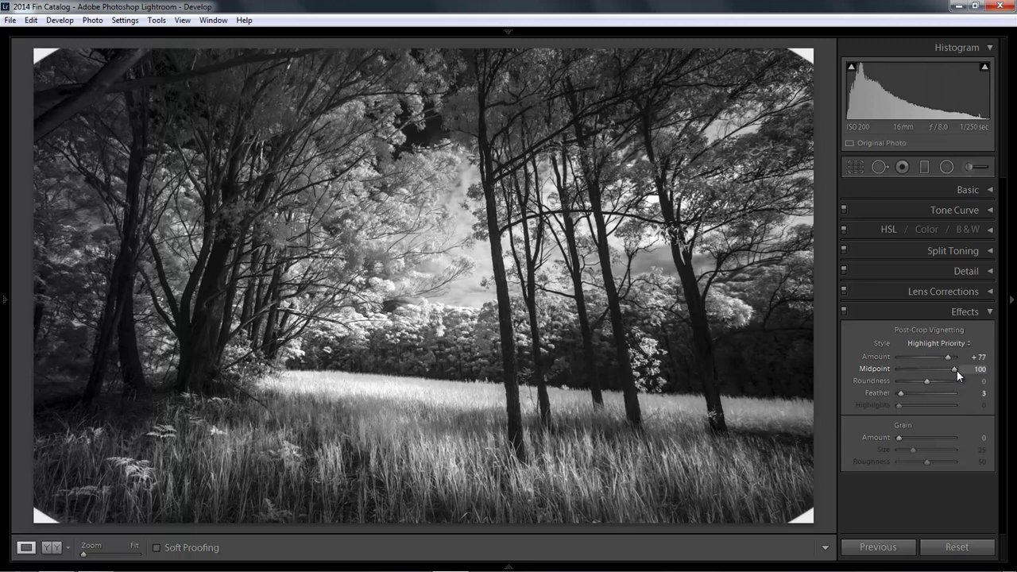
left_click_drag(957, 370, 899, 379)
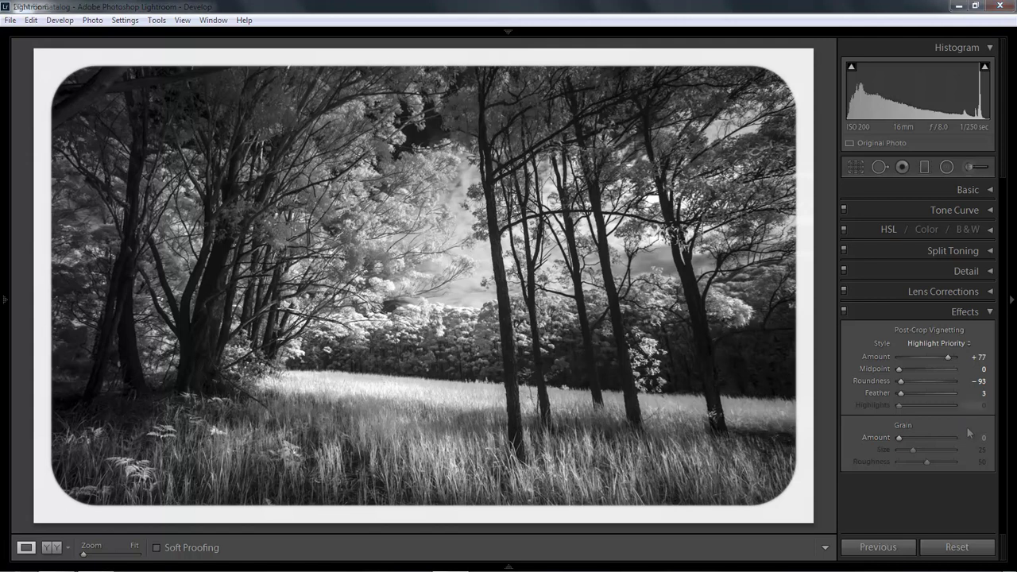
Step: Fine-tune the vignette's midpoint to 37 and soften the frame edge with a feather of 24
left_click(979, 370)
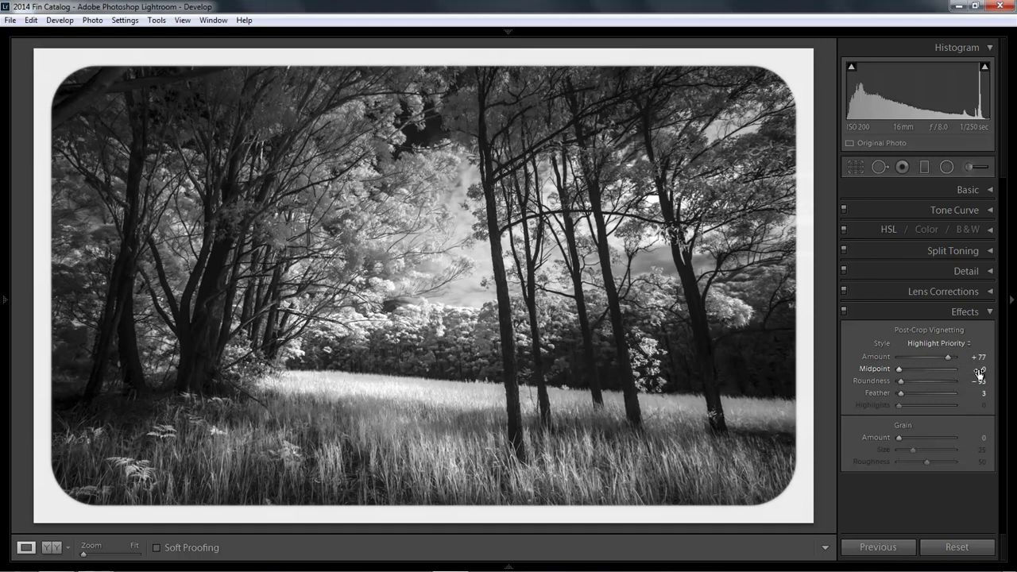
left_click(980, 370)
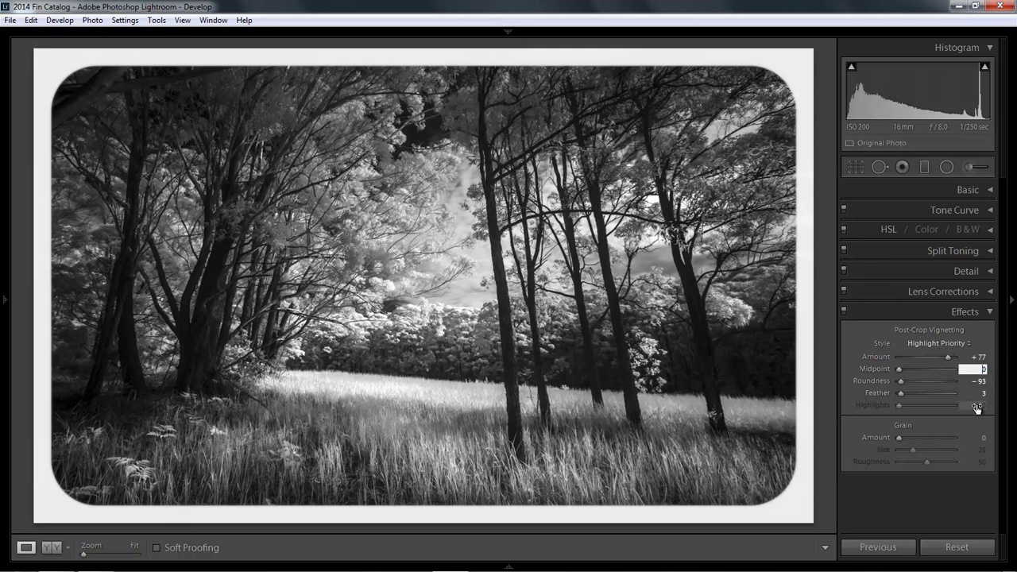
key("Down")
key("Up")
key("Up")
key("Up")
key("Up")
key("Up")
key("Up")
key("Up")
key("Up")
key("Up")
key("Up")
key("Up")
key("Up")
key("Up")
key("Up")
key("Up")
key("Up")
key("Up")
key("Up")
key("Up")
key("Up")
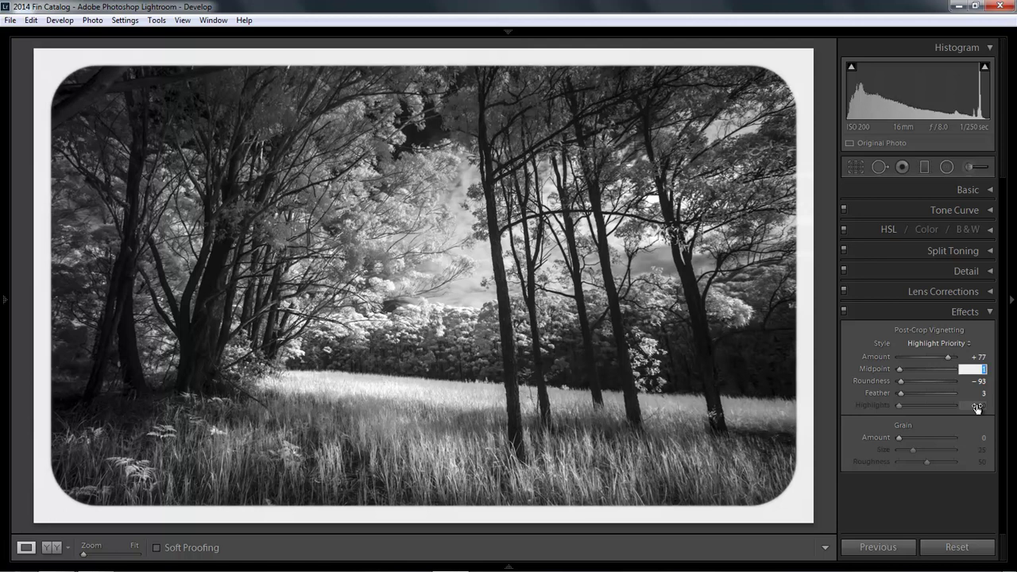
key("Up")
key("Up")
key("Up")
key("Up")
key("Up")
key("Up")
key("Up")
key("Up")
key("Up")
key("Up")
key("Up")
key("Up")
key("Up")
key("Up")
key("Up")
key("Up")
key("Up")
key("Up")
key("Up")
key("Up")
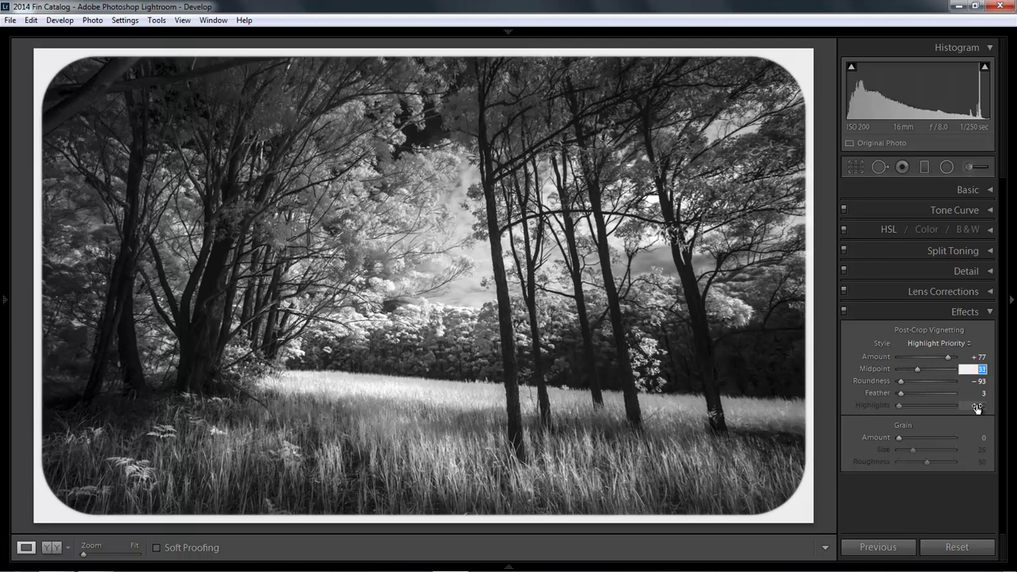
key("Down")
key("Down")
key("Down")
key("Down")
key("Down")
key("Down")
key("Down")
key("Down")
key("Down")
key("Down")
key("Down")
key("Down")
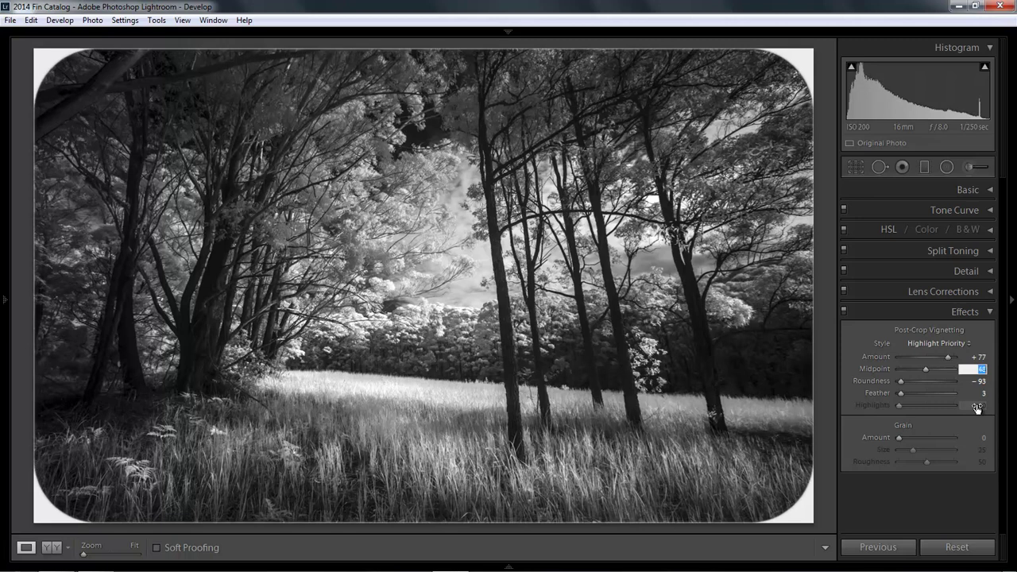
key("Down")
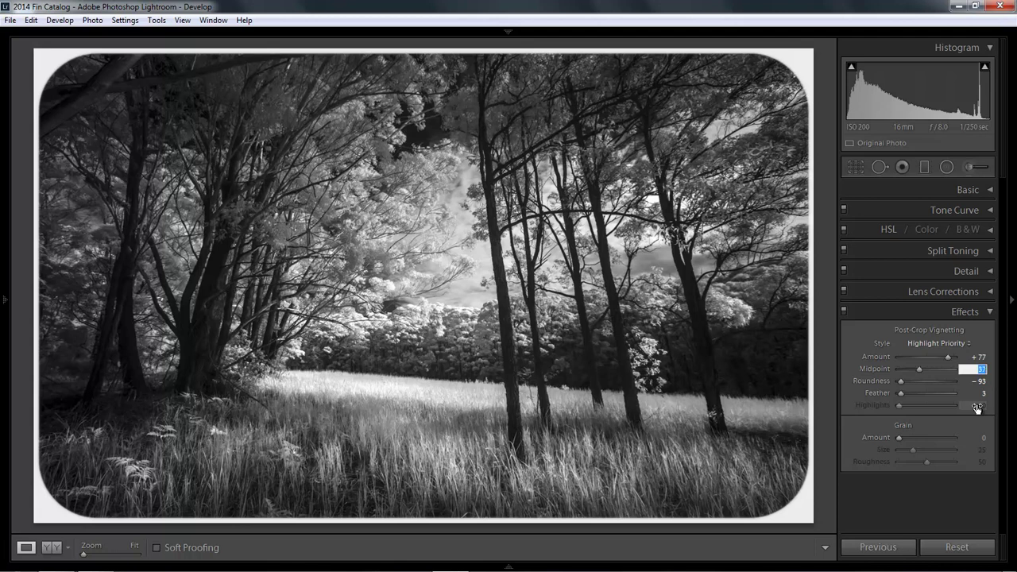
left_click_drag(901, 393, 911, 392)
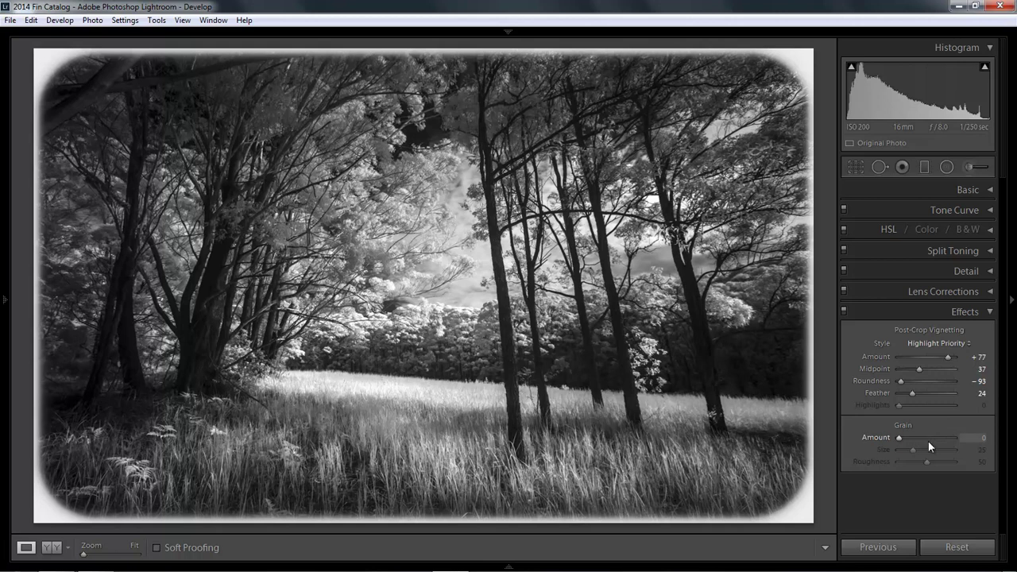
Step: Try grain amounts of 100, 0 and 78 on the photo, judging the effect at 1:1
left_click_drag(896, 441, 936, 442)
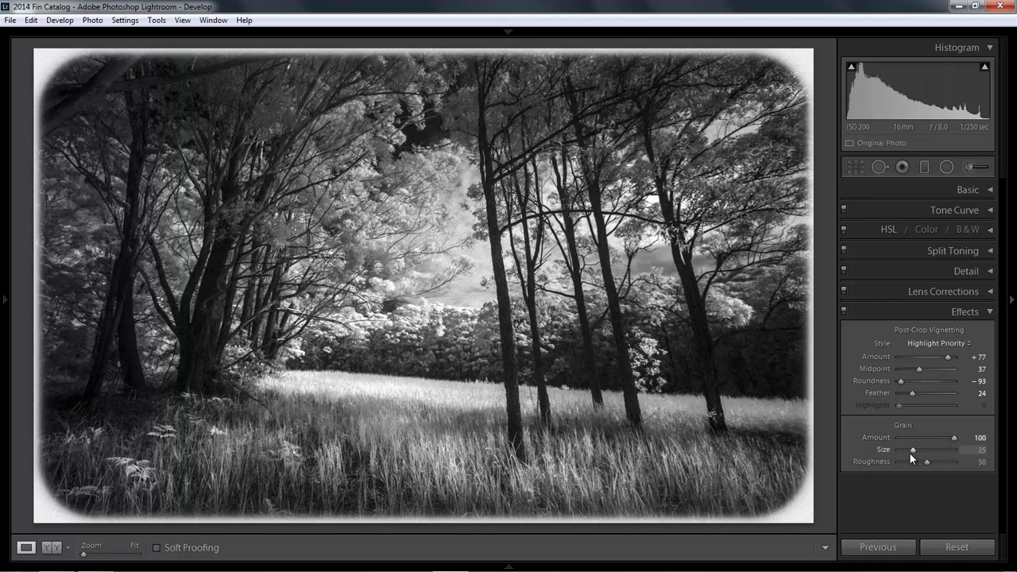
left_click(466, 348)
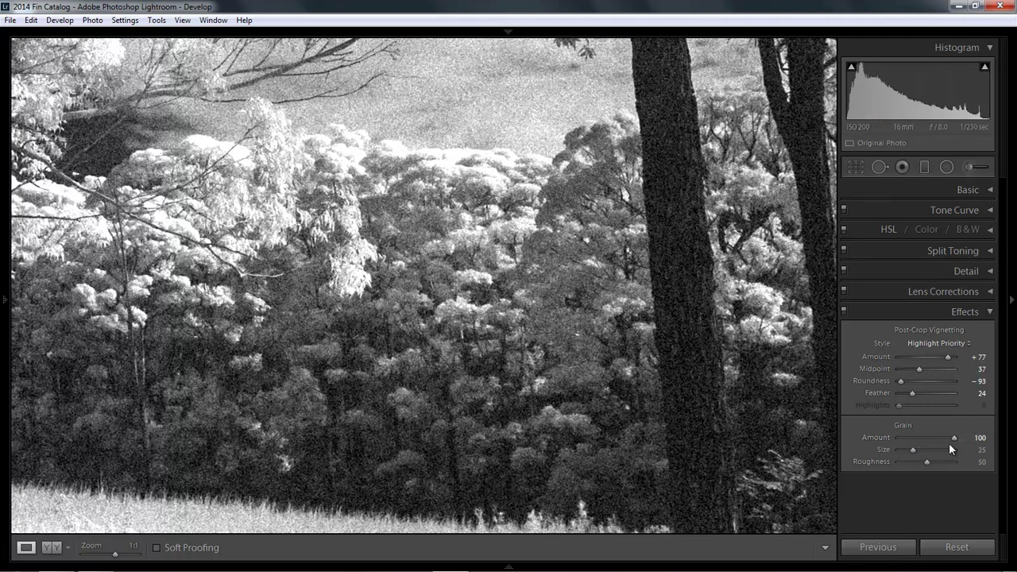
left_click_drag(956, 436, 887, 440)
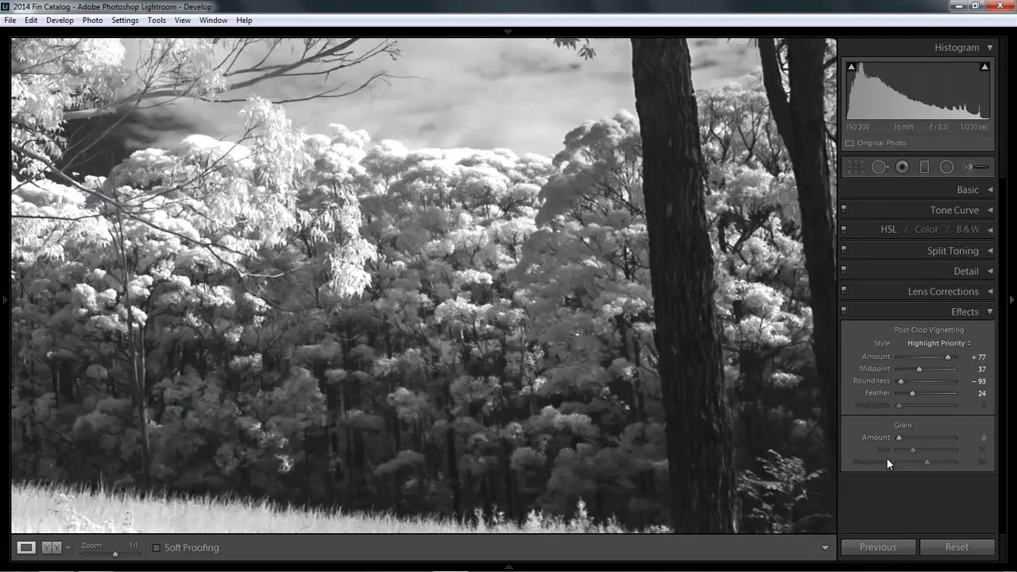
left_click_drag(899, 437, 930, 438)
left_click_drag(931, 438, 942, 438)
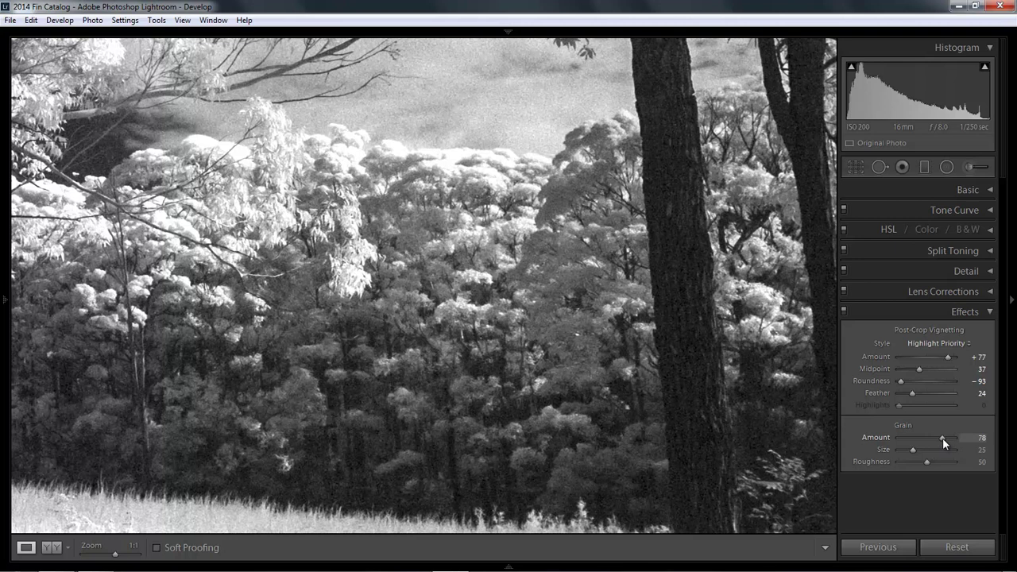
Step: Try grain sizes of 0 and 100 with the grain amount at 100, and reset the size to 25
left_click(897, 450)
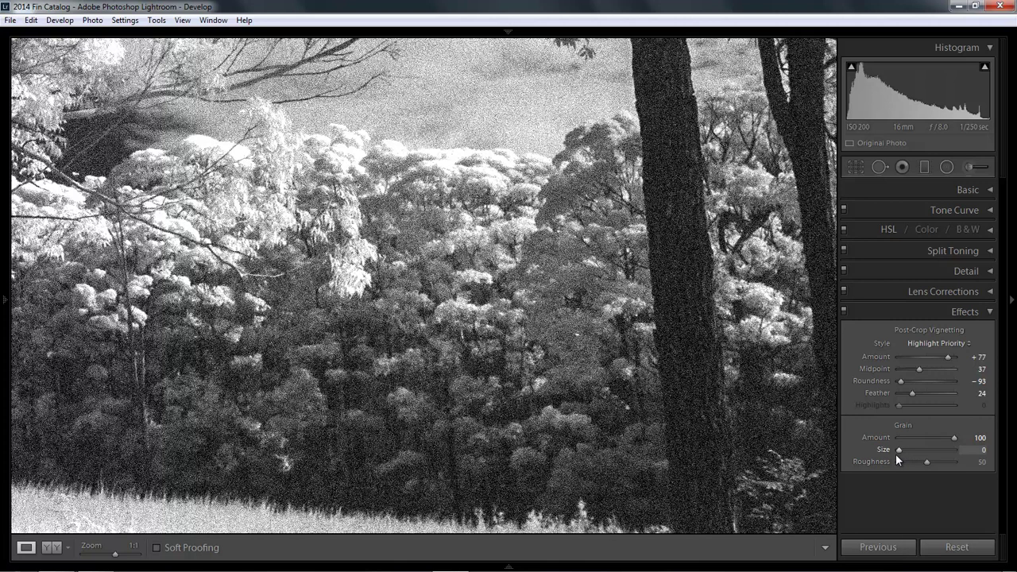
left_click_drag(900, 455, 956, 451)
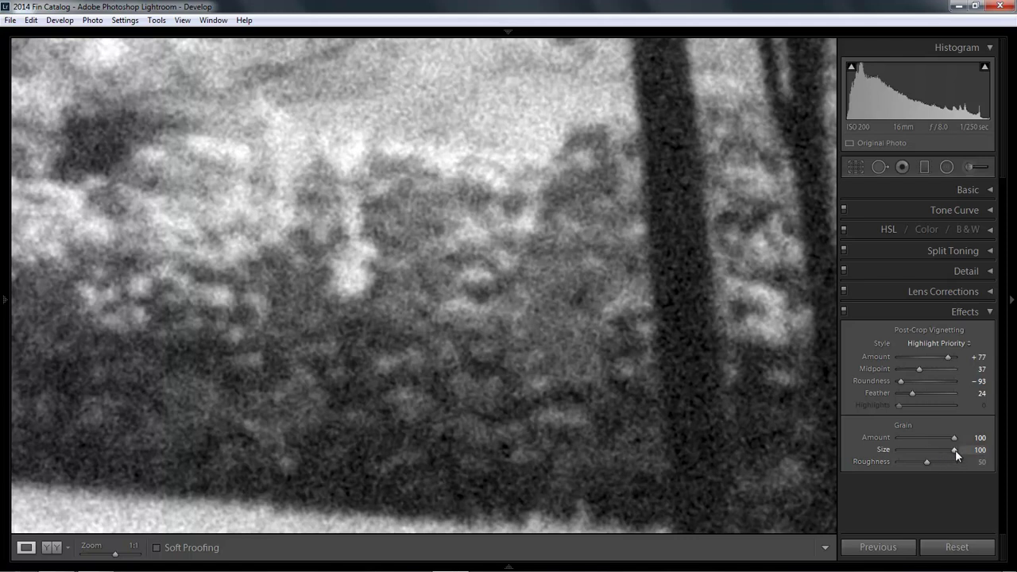
double_click(953, 450)
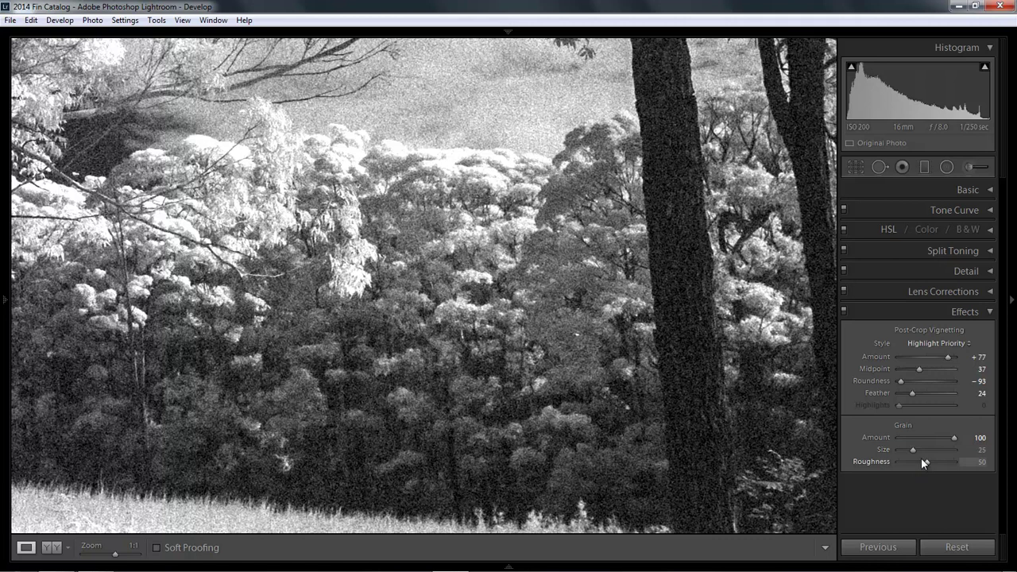
Step: Set the grain amount to 56, size to 61 and roughness to 60, and show the whole photo
left_click_drag(916, 449, 896, 462)
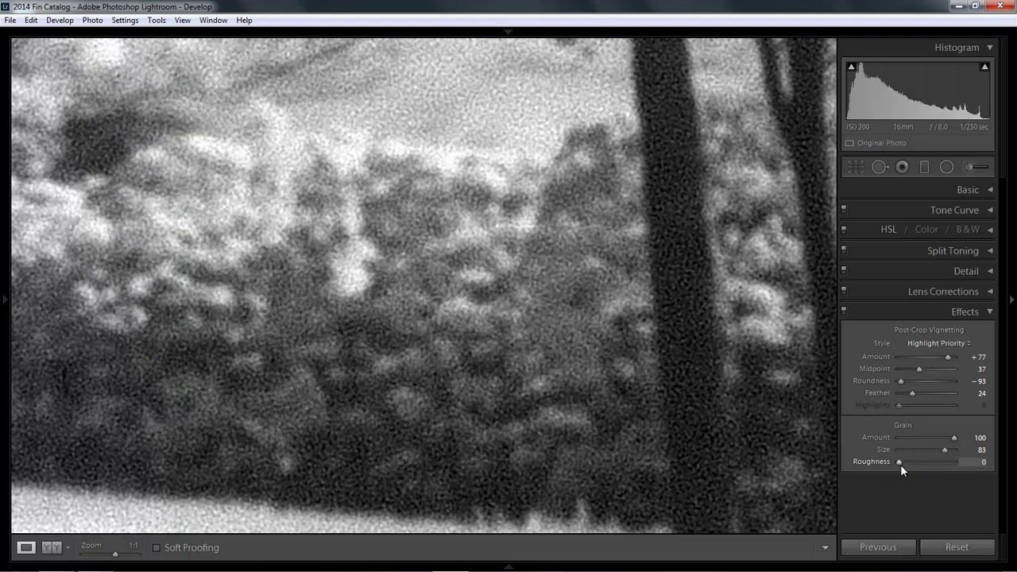
left_click(932, 462)
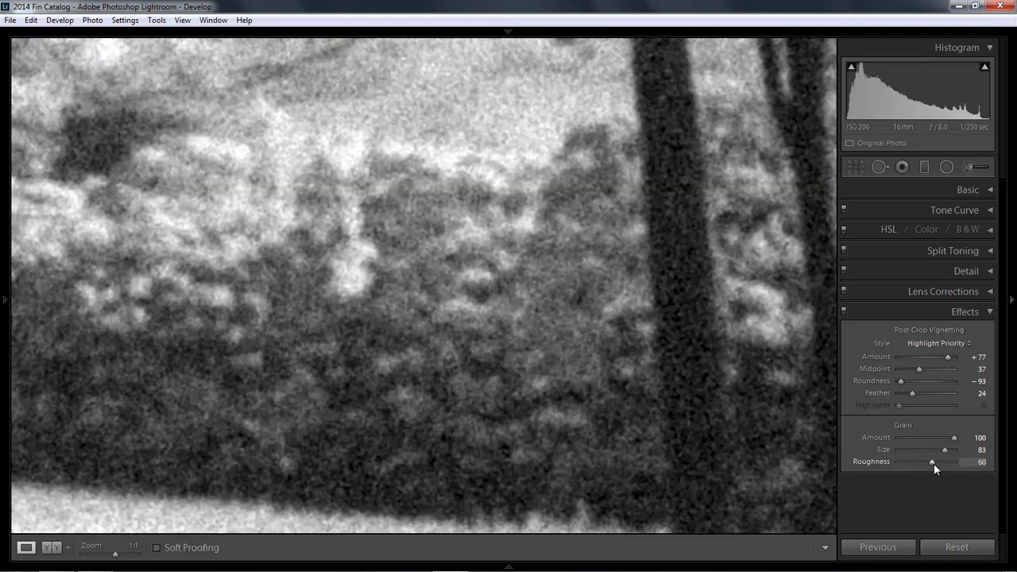
left_click_drag(951, 439, 929, 438)
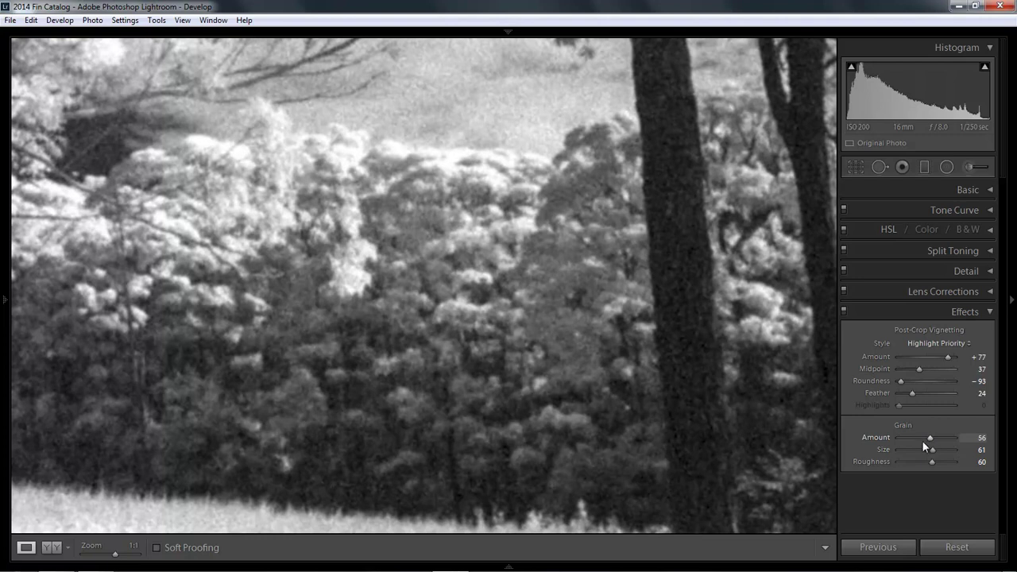
left_click(524, 391)
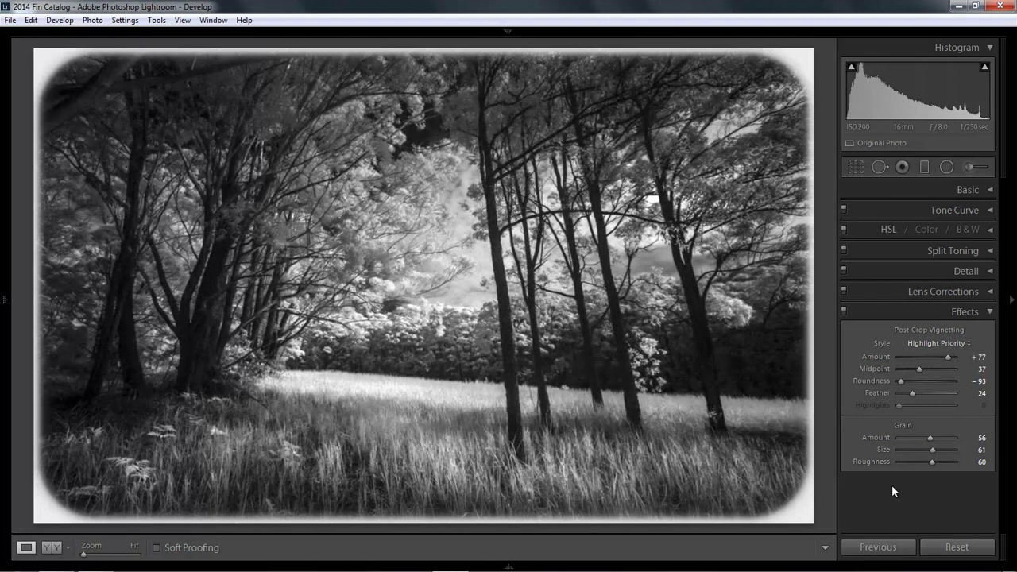